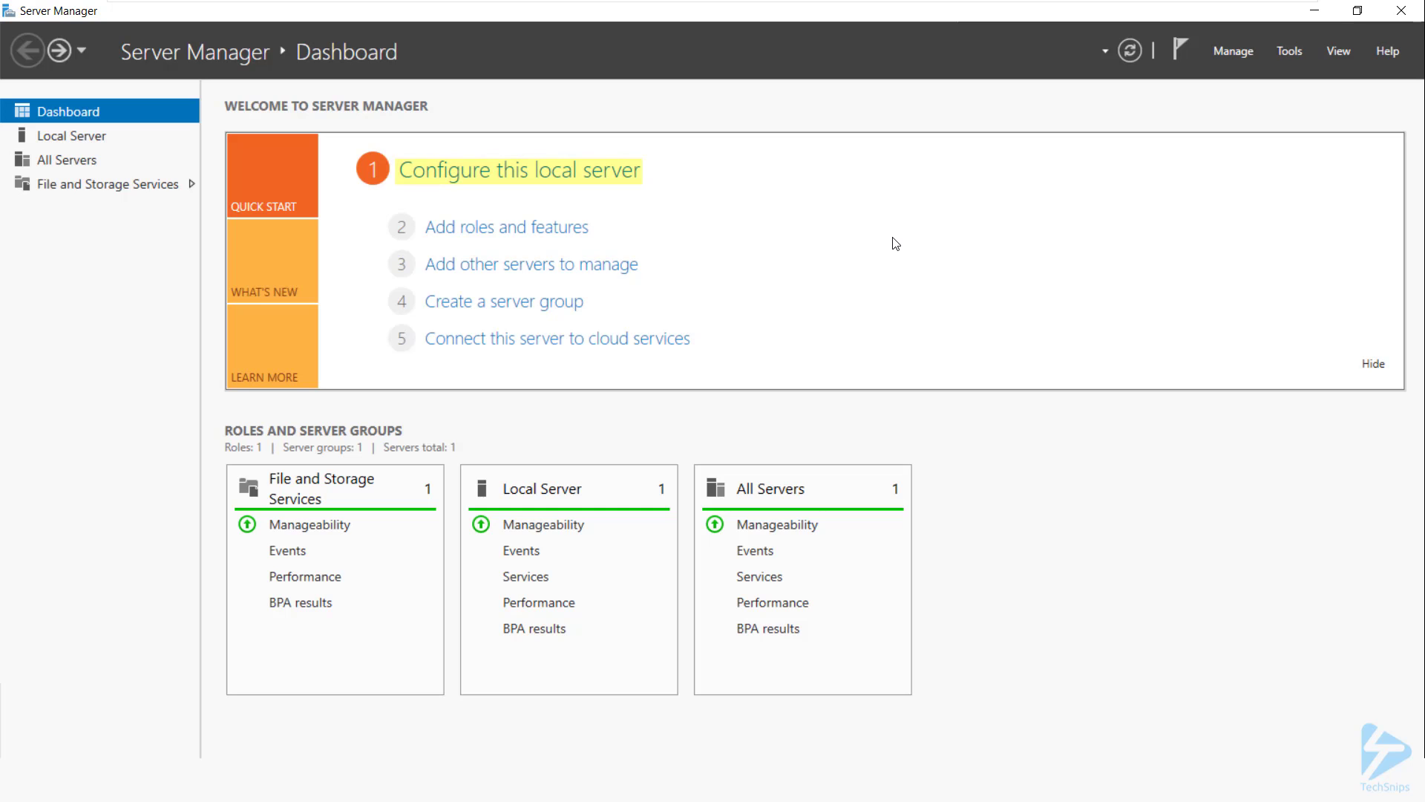
left_click(592, 175)
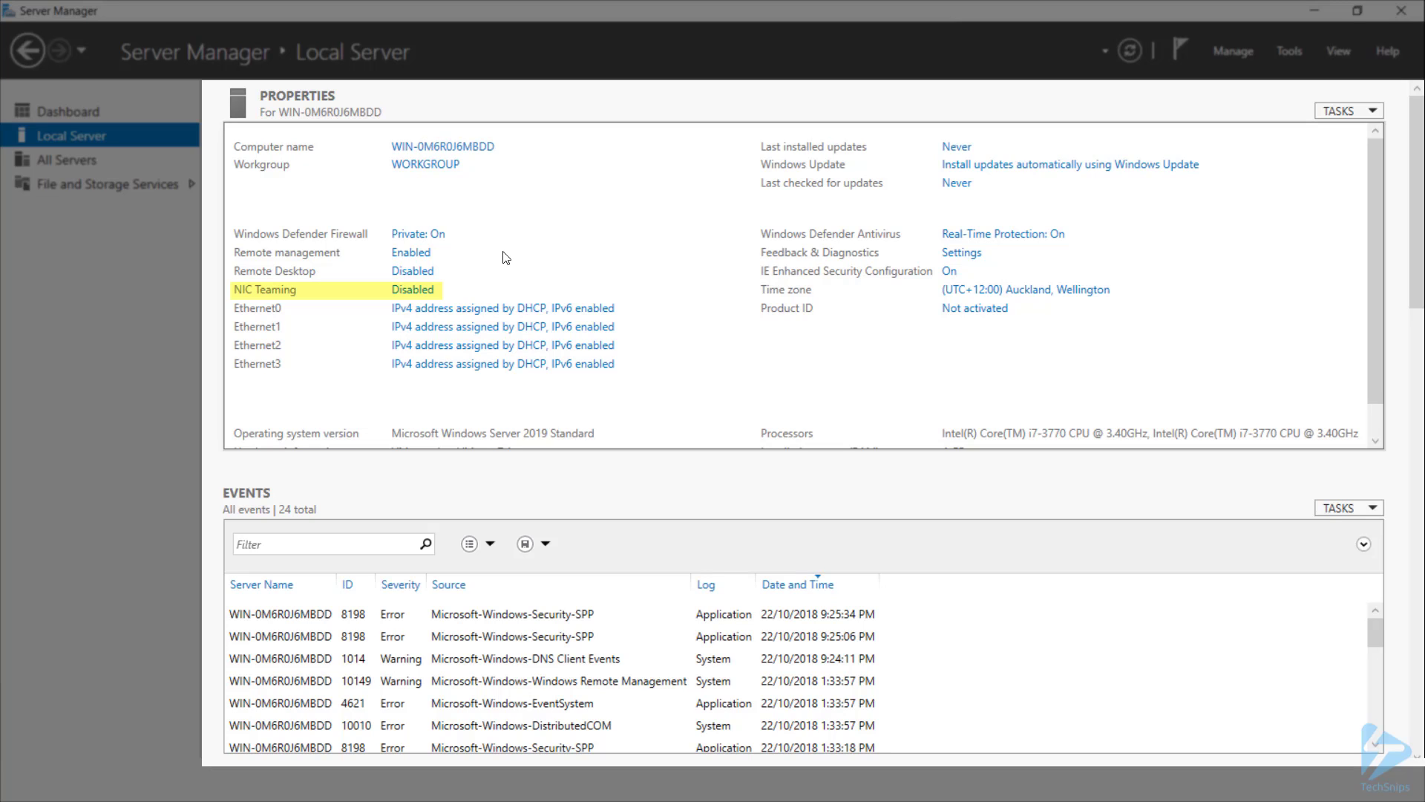
- Open Network Connections from NIC Teaming and verify Ethernet0's status shows 1.0 Gbps speed
left_click(418, 295)
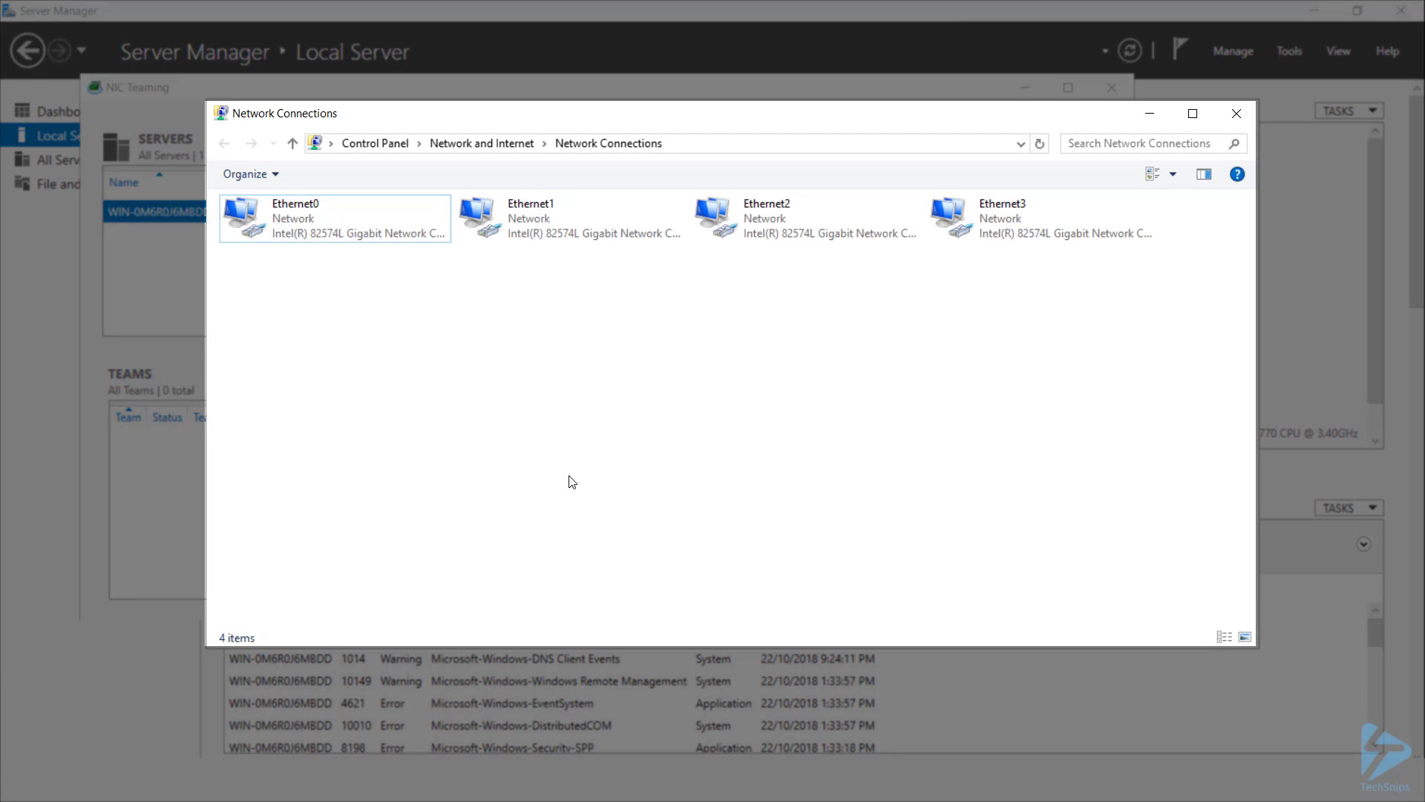
right_click(428, 225)
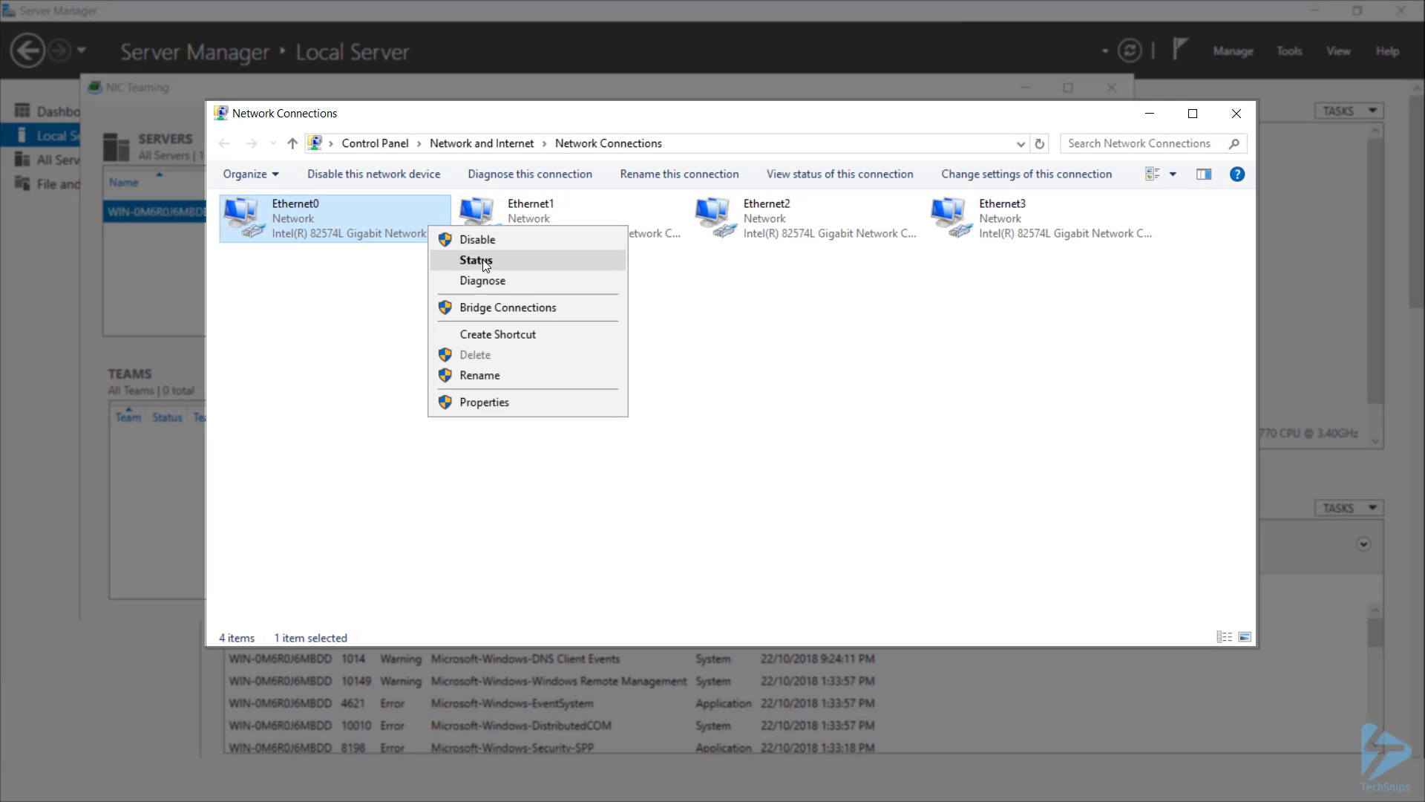
left_click(486, 265)
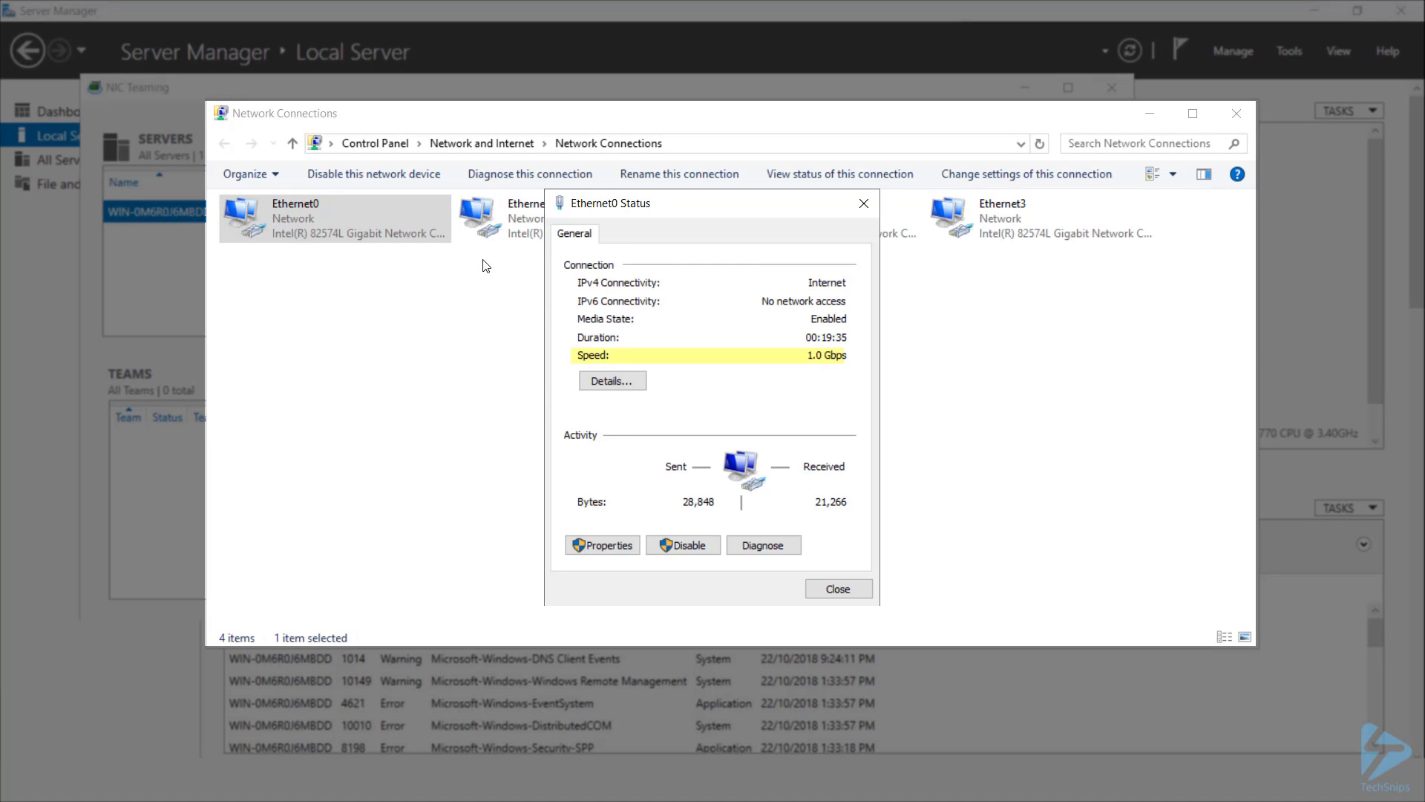
left_click(839, 588)
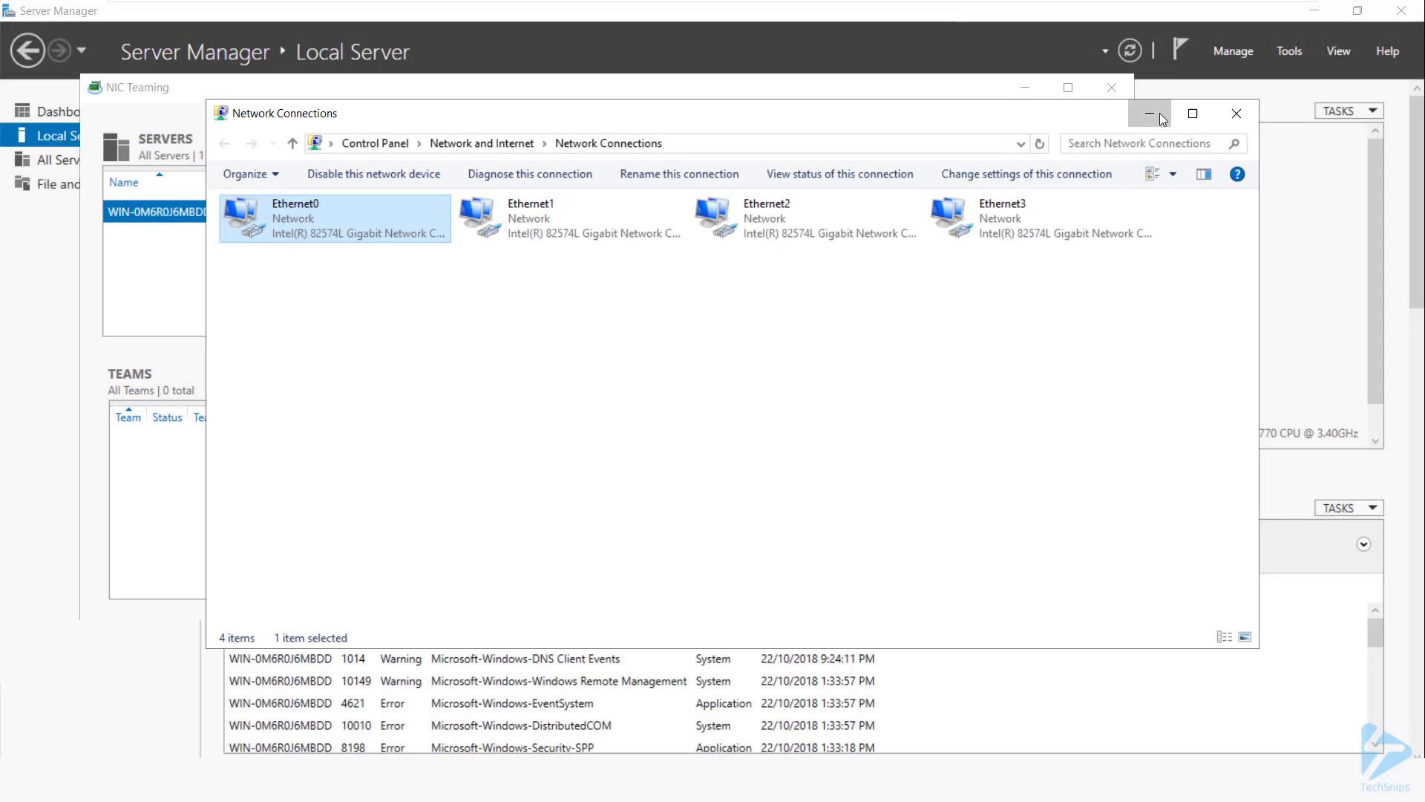
- Set Network Connections aside and start a new team named TechSnips_AggLink
left_click(1168, 119)
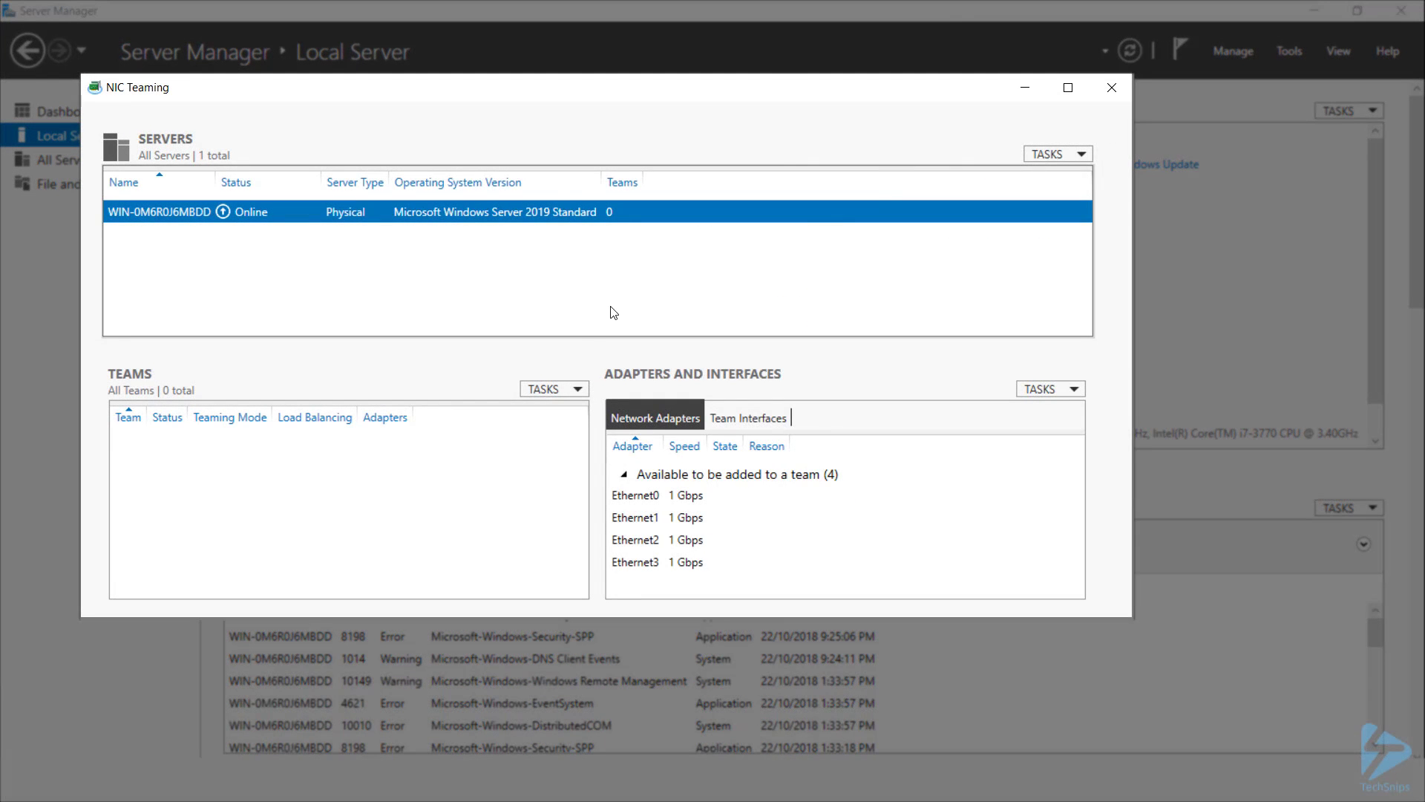
left_click(577, 392)
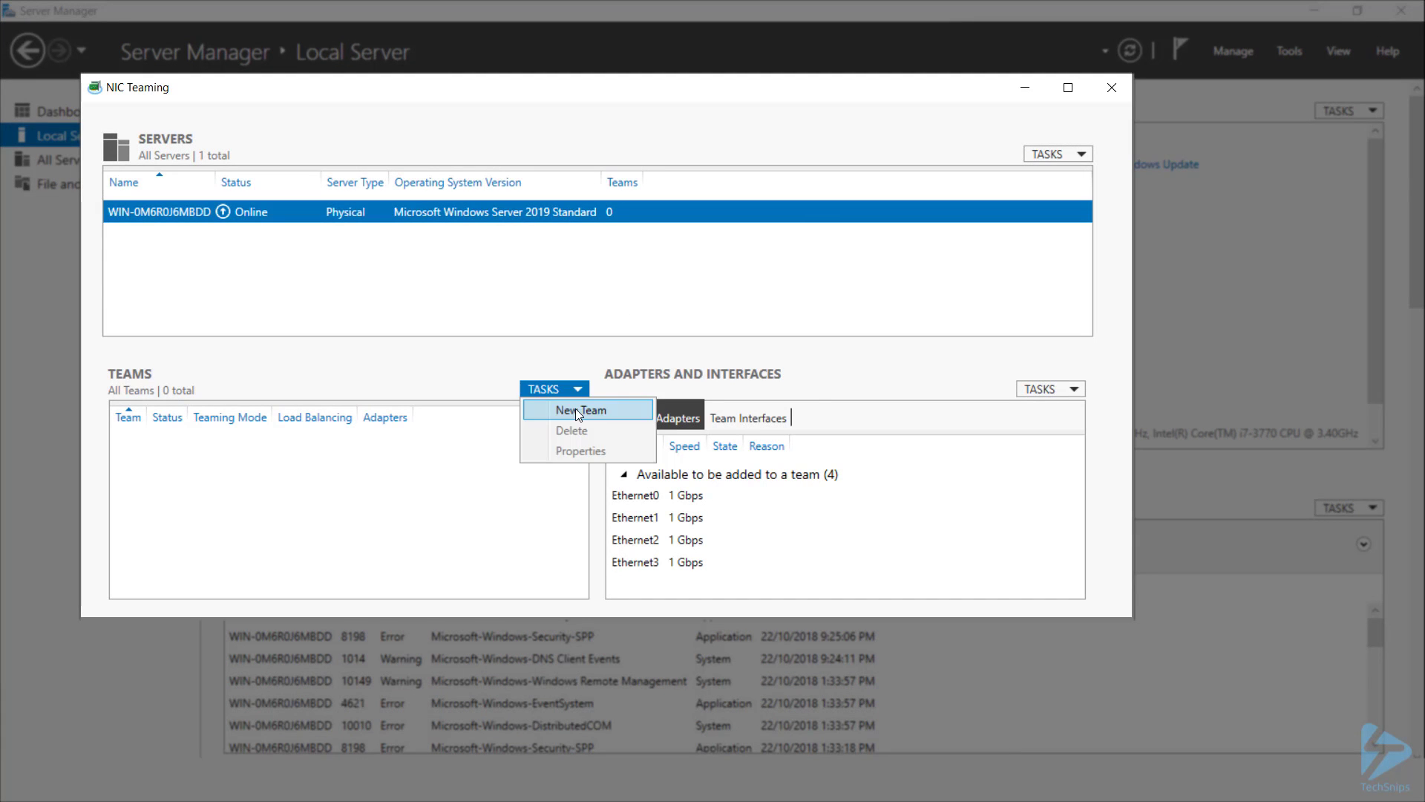
left_click(578, 411)
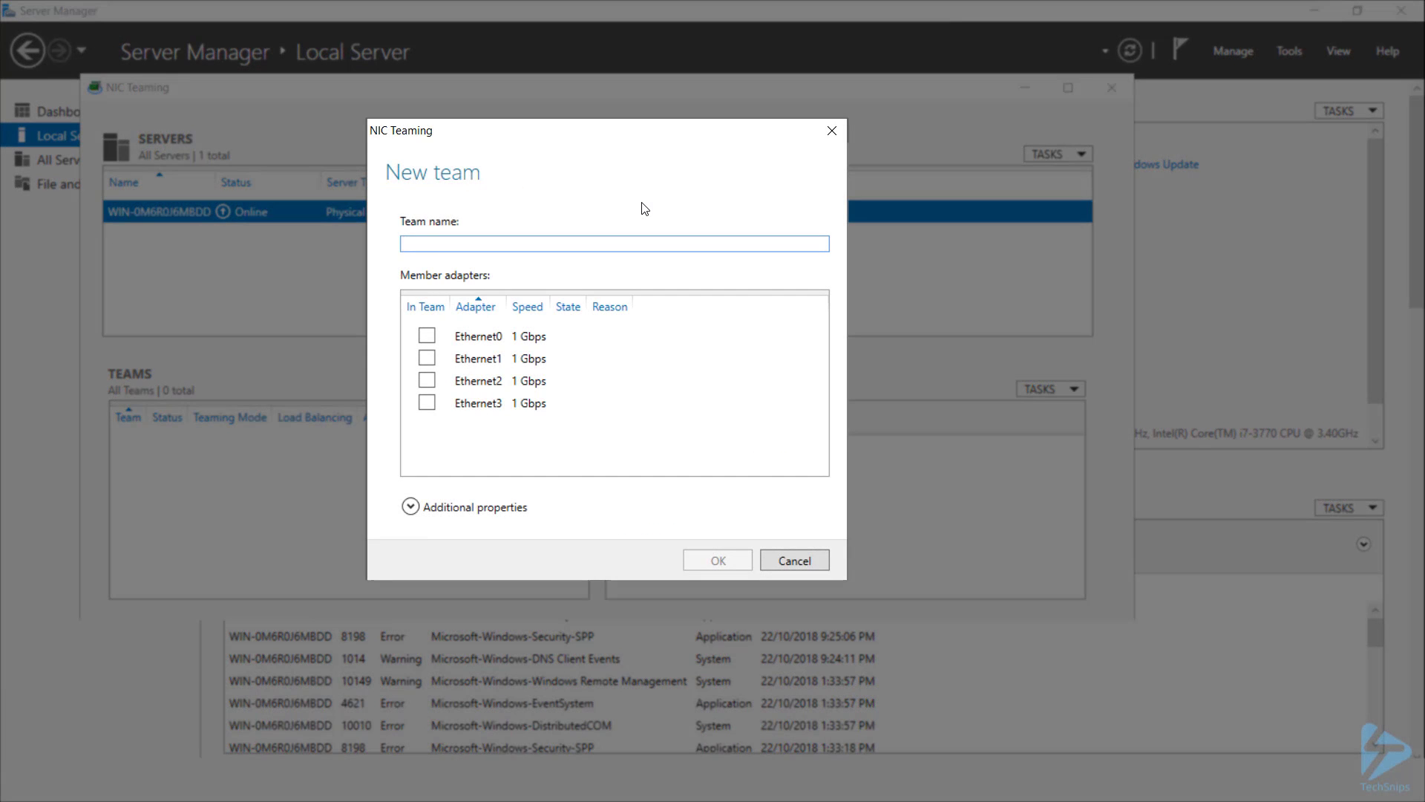
type("TechSnips_AggLink")
- Check Ethernet0, Ethernet1, Ethernet2 and Ethernet3 as the team's member adapters
left_click(427, 335)
left_click(427, 357)
left_click(427, 380)
left_click(427, 402)
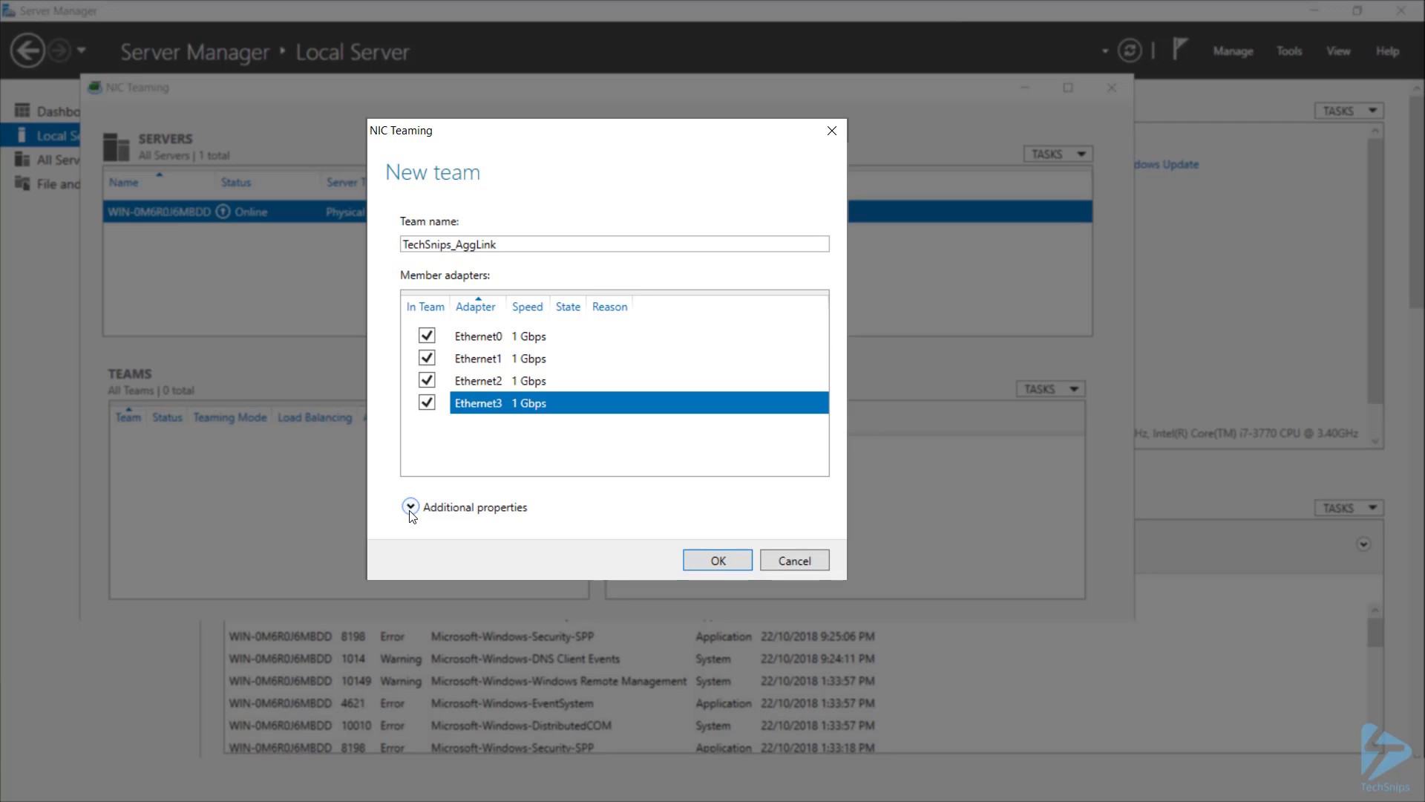
- Keep Switch Independent teaming mode, set load balancing to Address Hash, and create TechSnips_AggLink
left_click(411, 510)
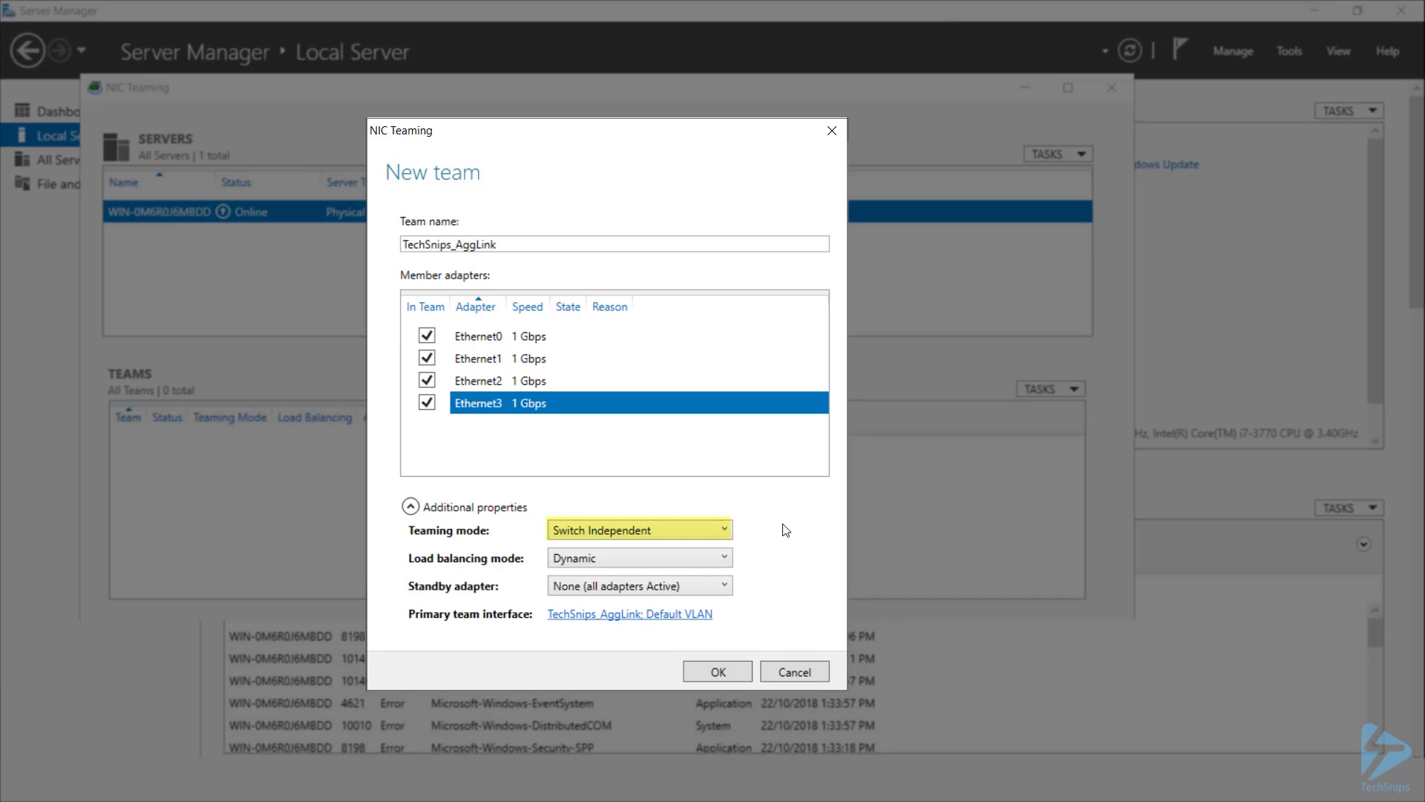
left_click(726, 530)
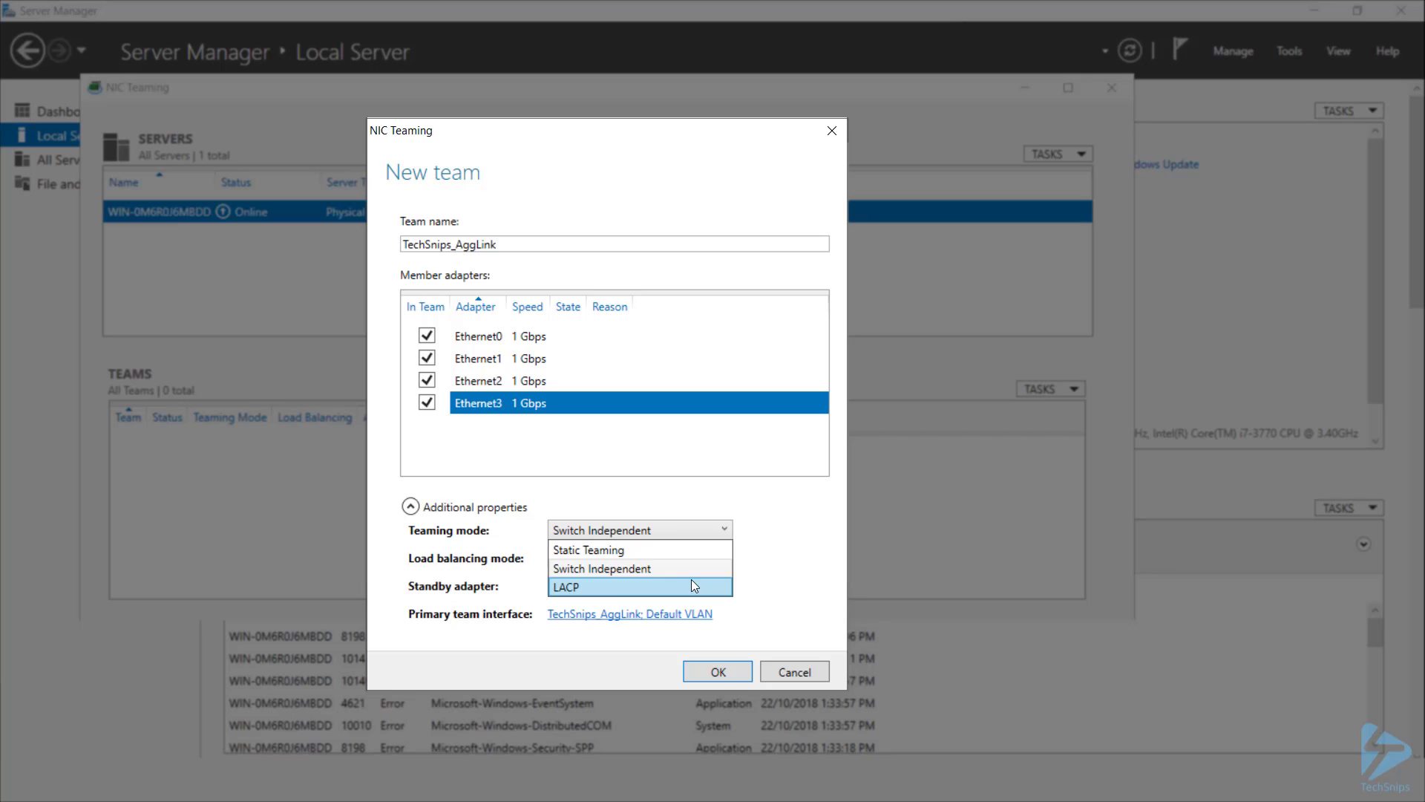
left_click(715, 567)
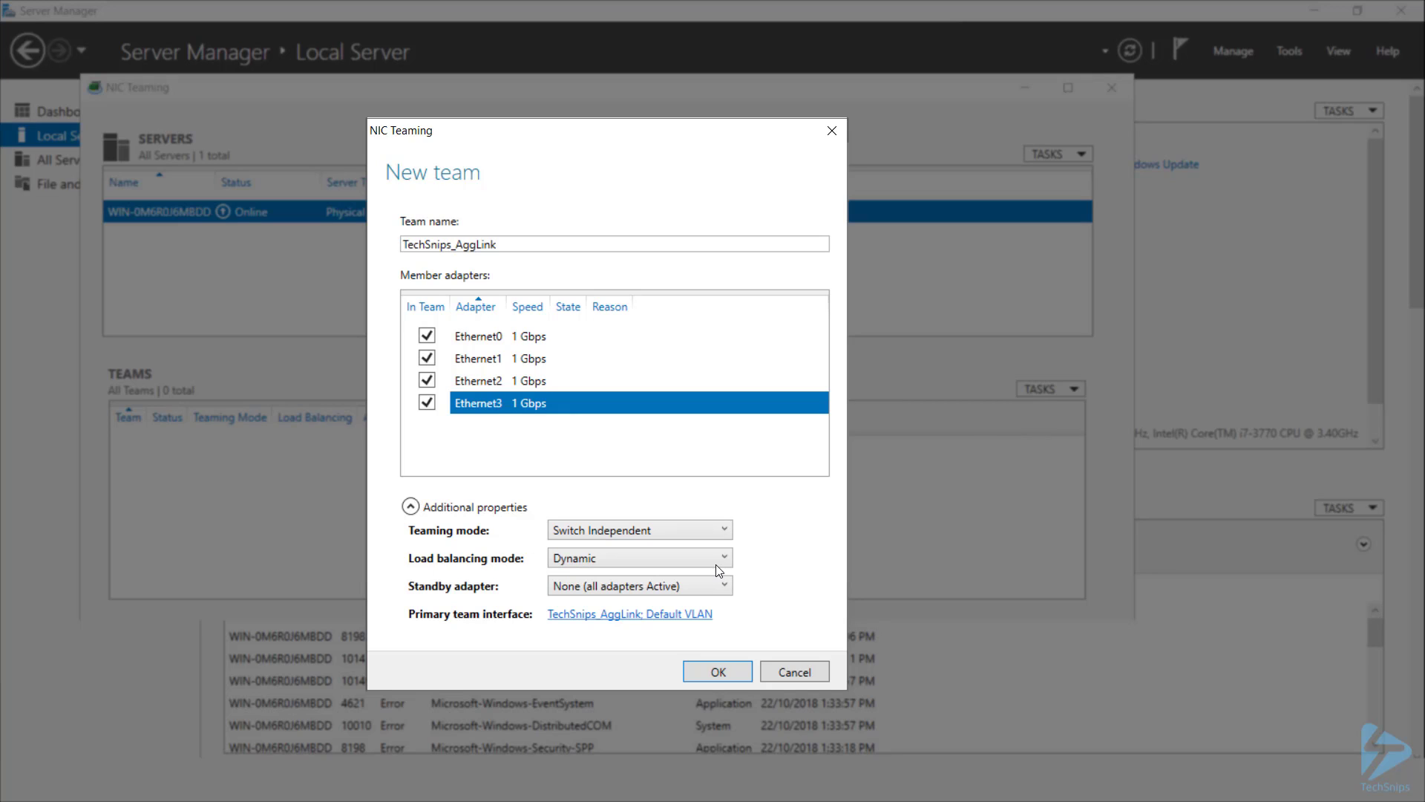
left_click(718, 559)
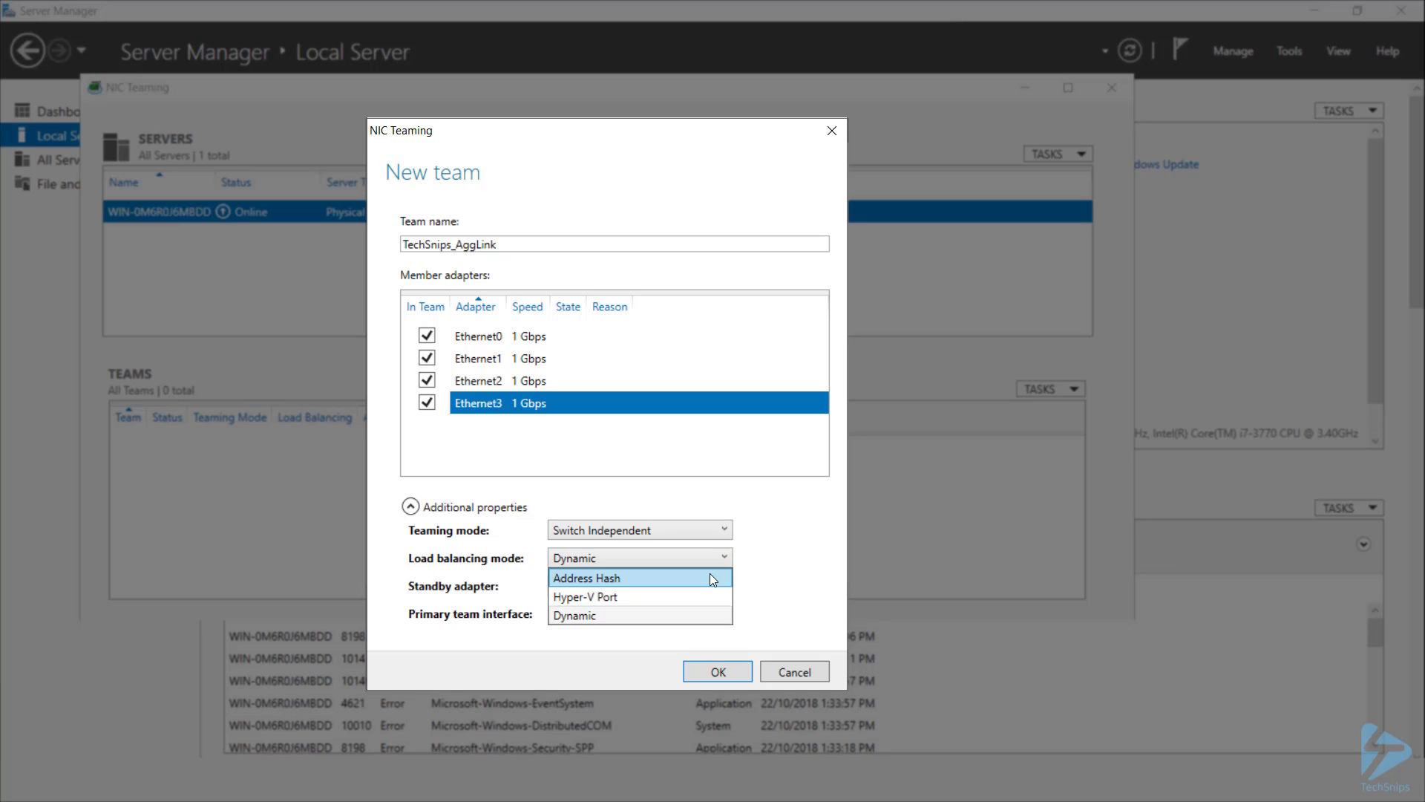
left_click(711, 579)
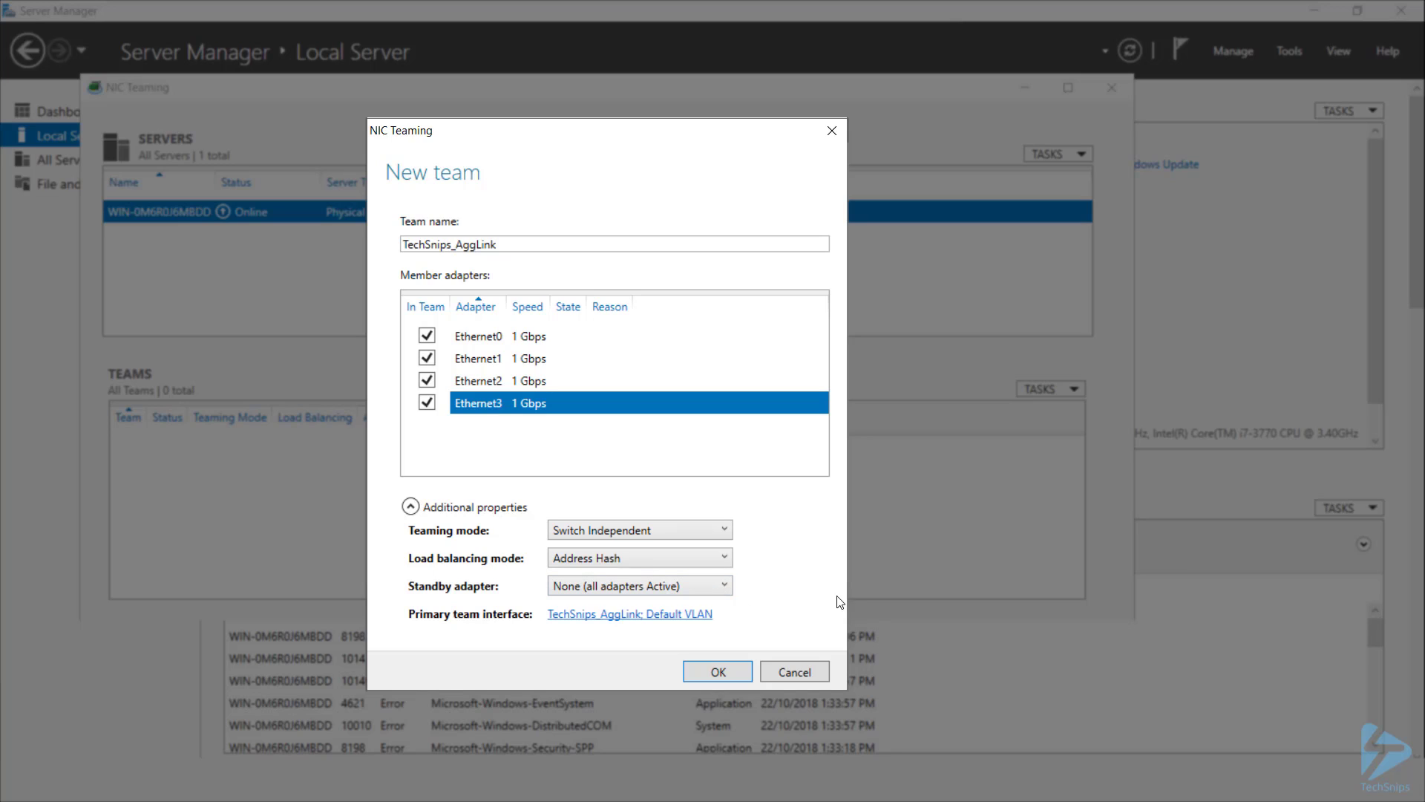
left_click(717, 671)
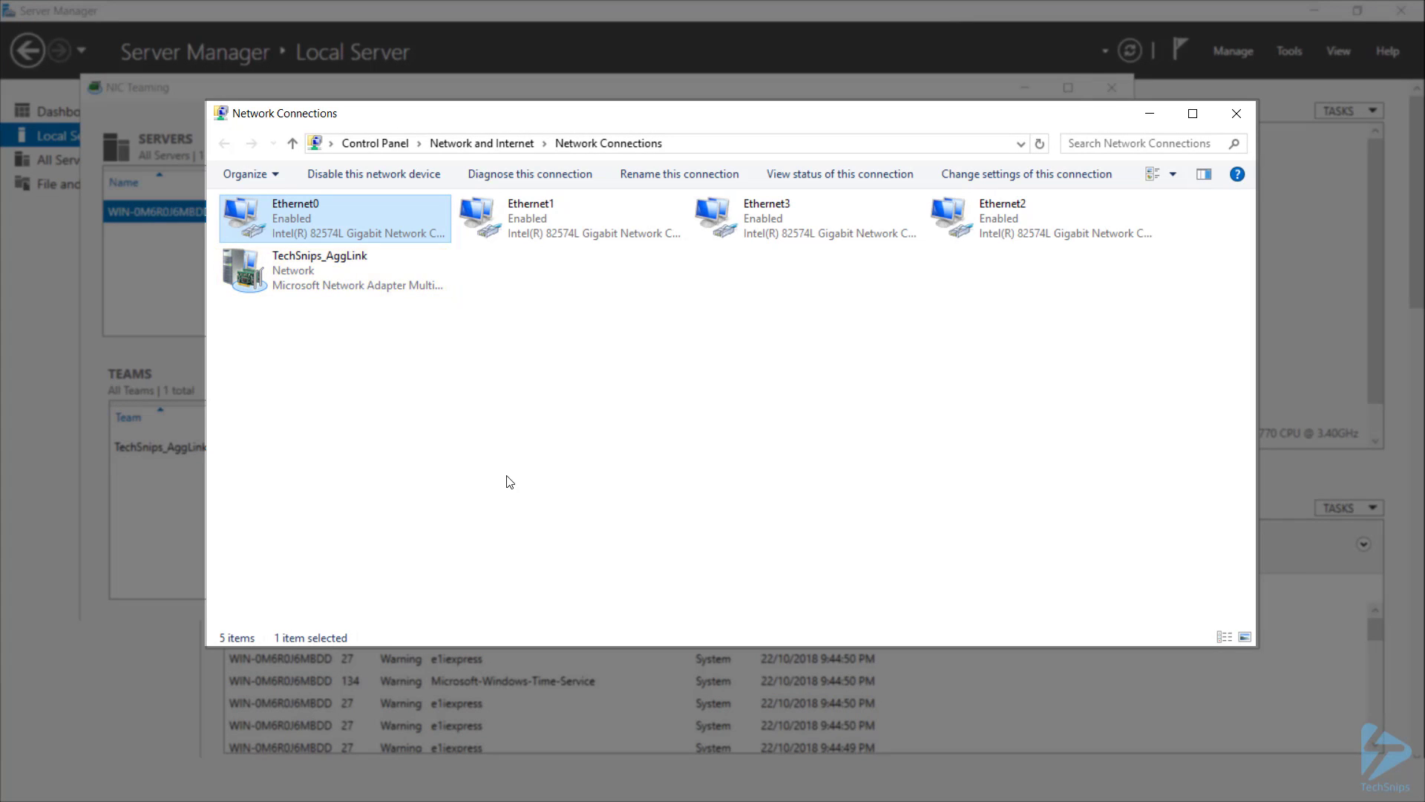
- Show TechSnips_AggLink's 4.0 Gbps status and arrange windows so its four active members are visible
right_click(398, 279)
left_click(445, 307)
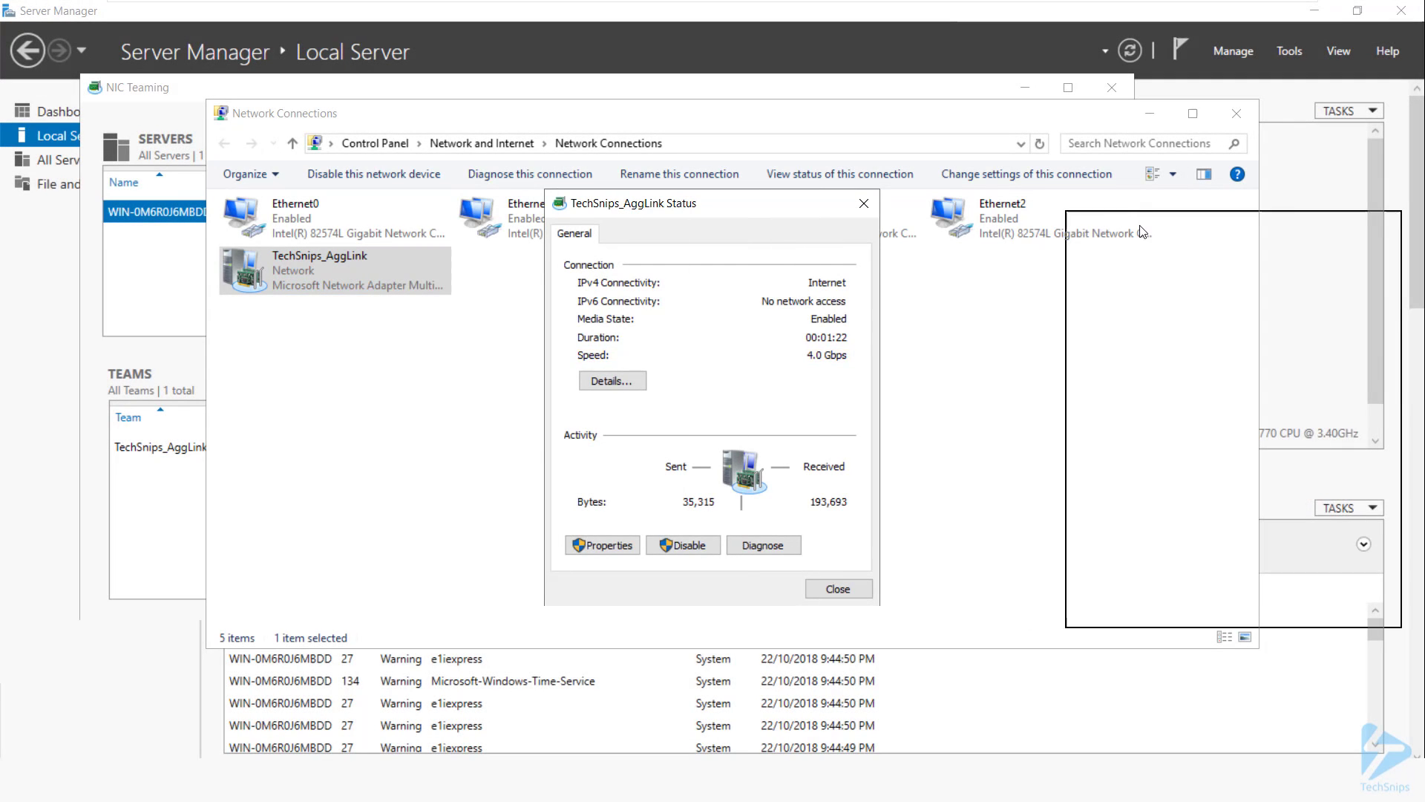
left_click_drag(1141, 231, 1143, 232)
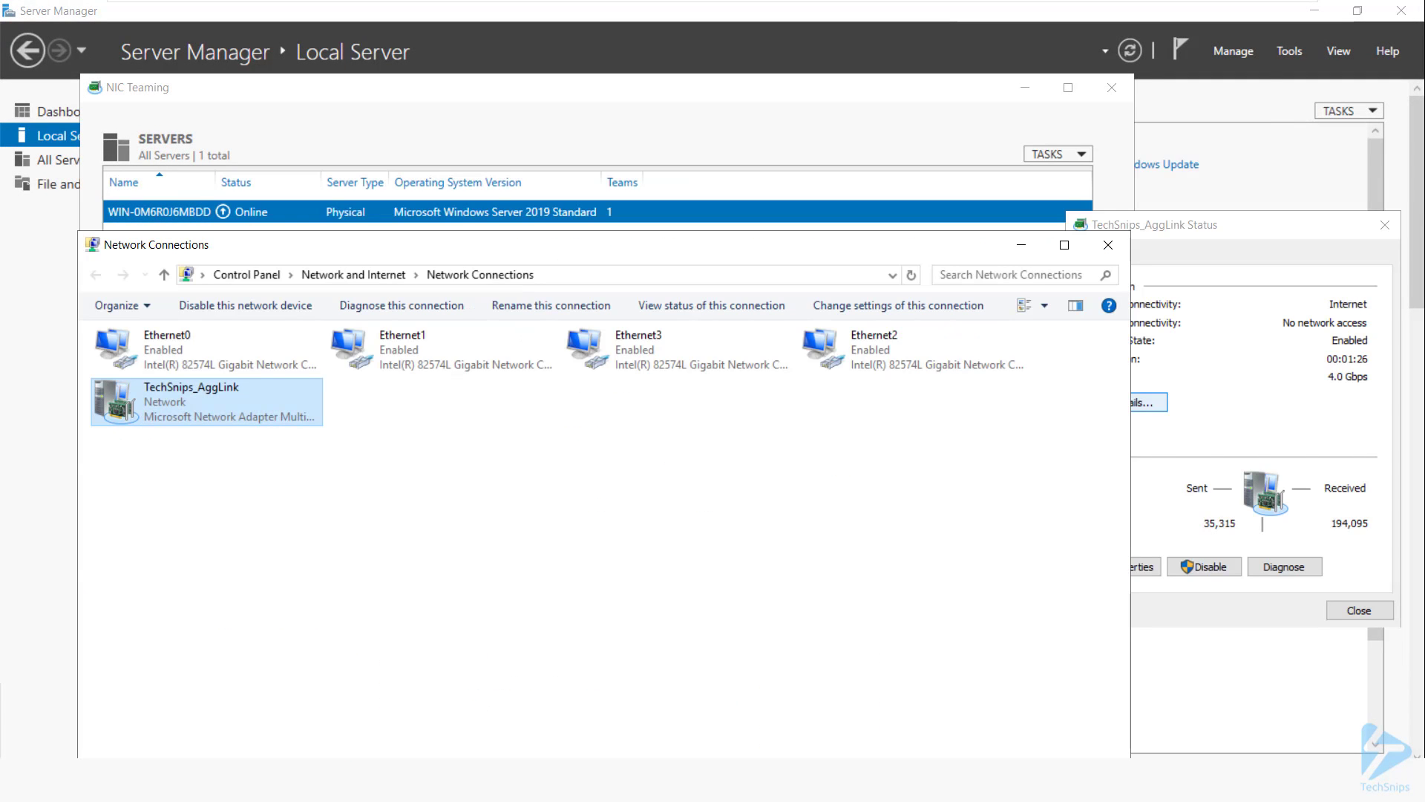
left_click_drag(1130, 520, 837, 519)
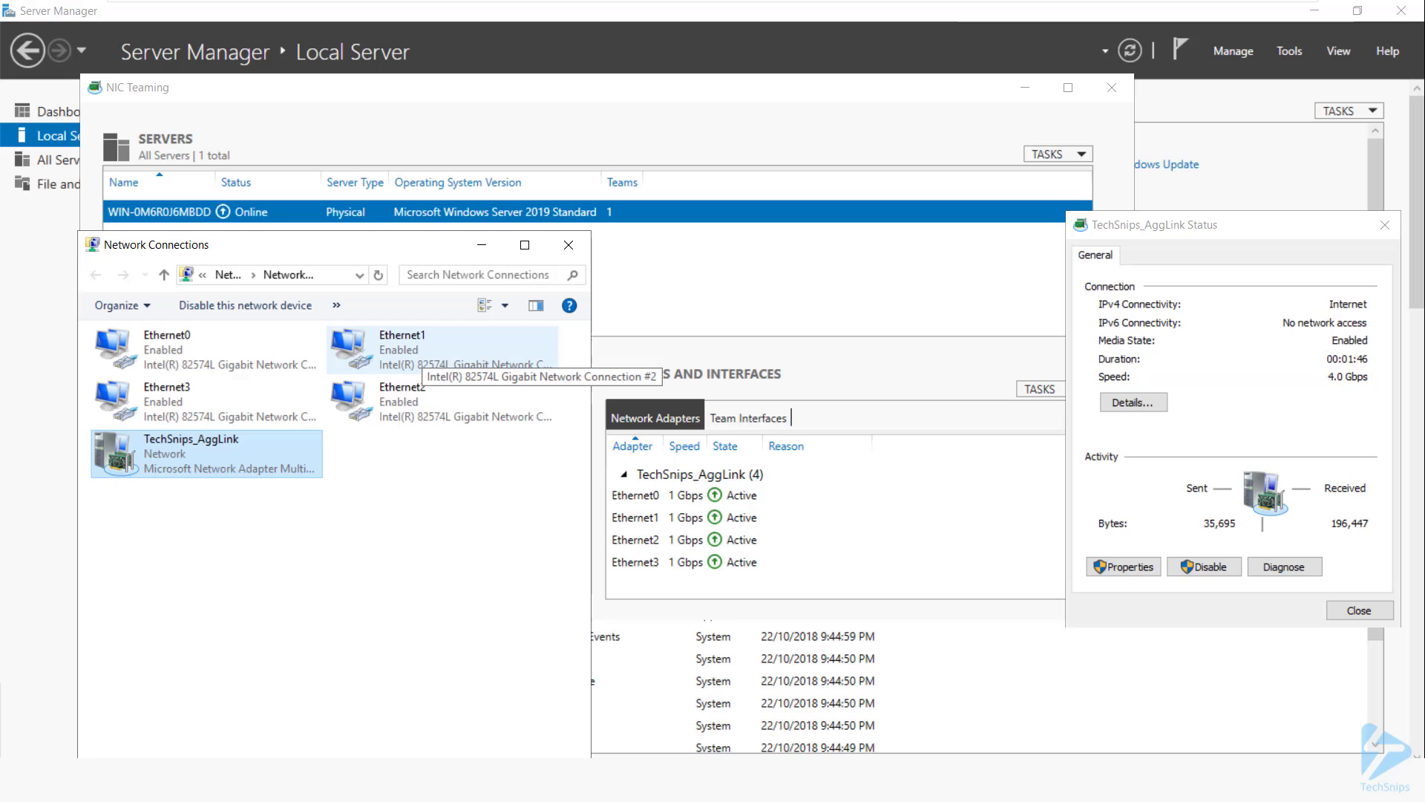
- Disable Ethernet1 and Ethernet2 so the team falls to 2.0 Gbps
right_click(456, 349)
left_click(505, 364)
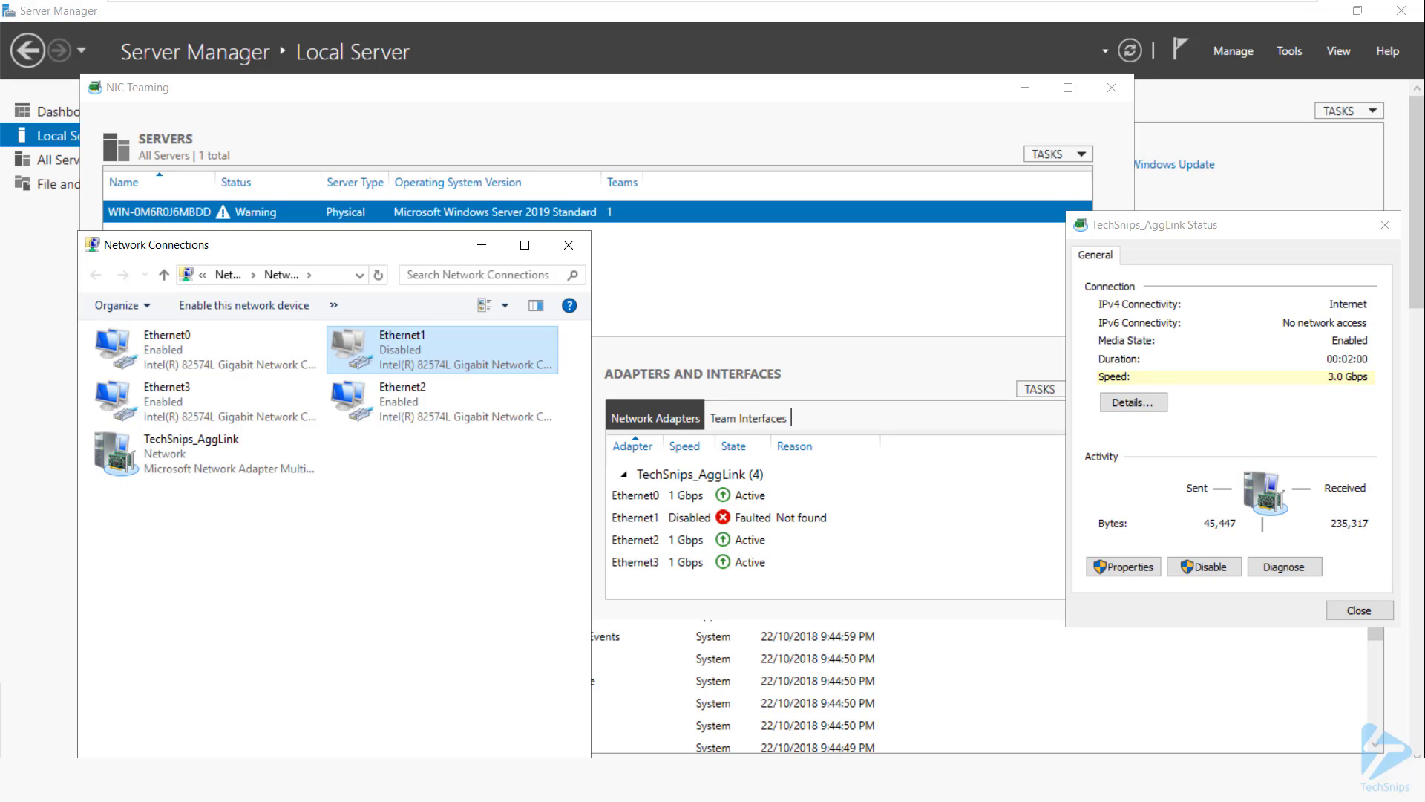
left_click(401, 402, "ctrl")
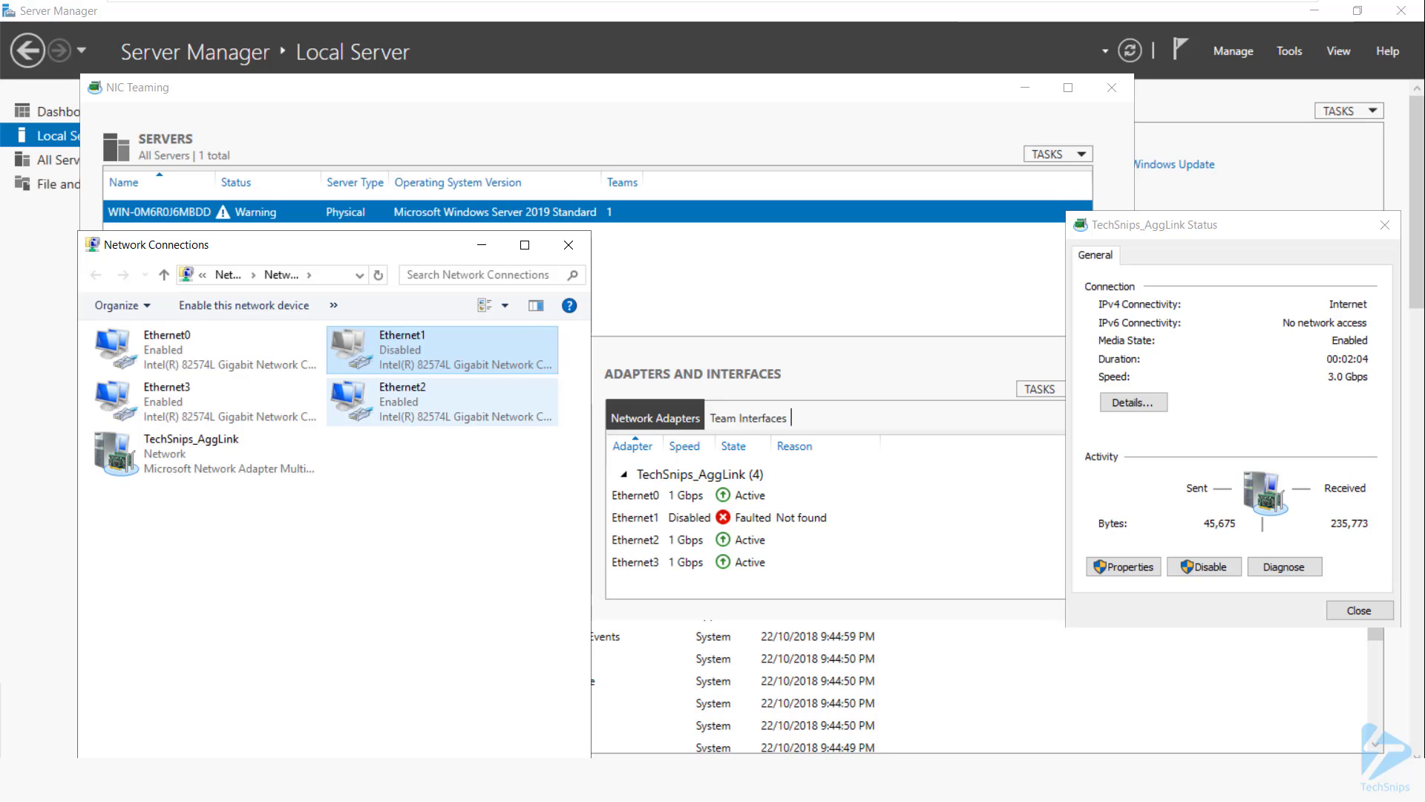
right_click(524, 404)
left_click(568, 413)
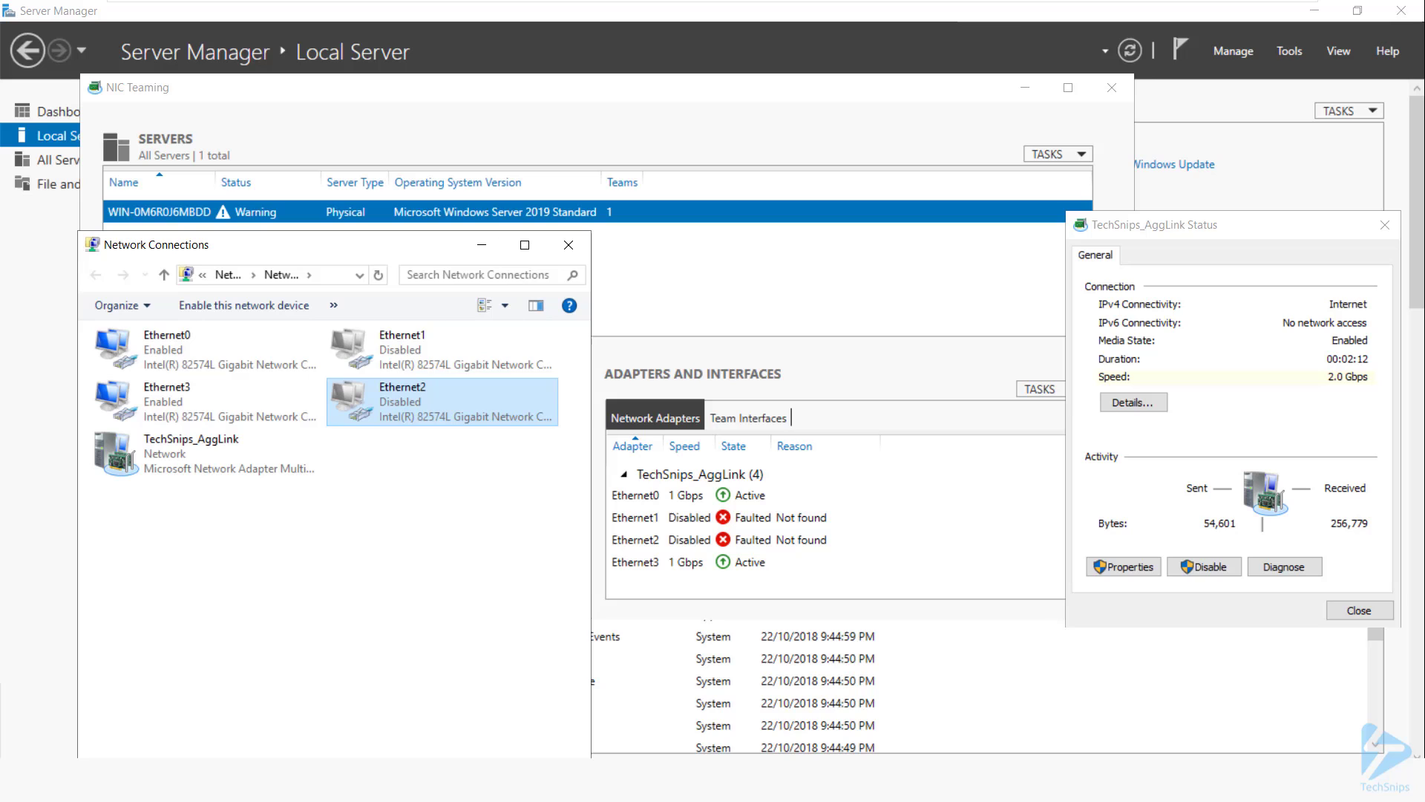
- Select Ethernet1 and Ethernet2, then Ethernet1 alone, in preparation for re-enabling
left_click(401, 350, "ctrl")
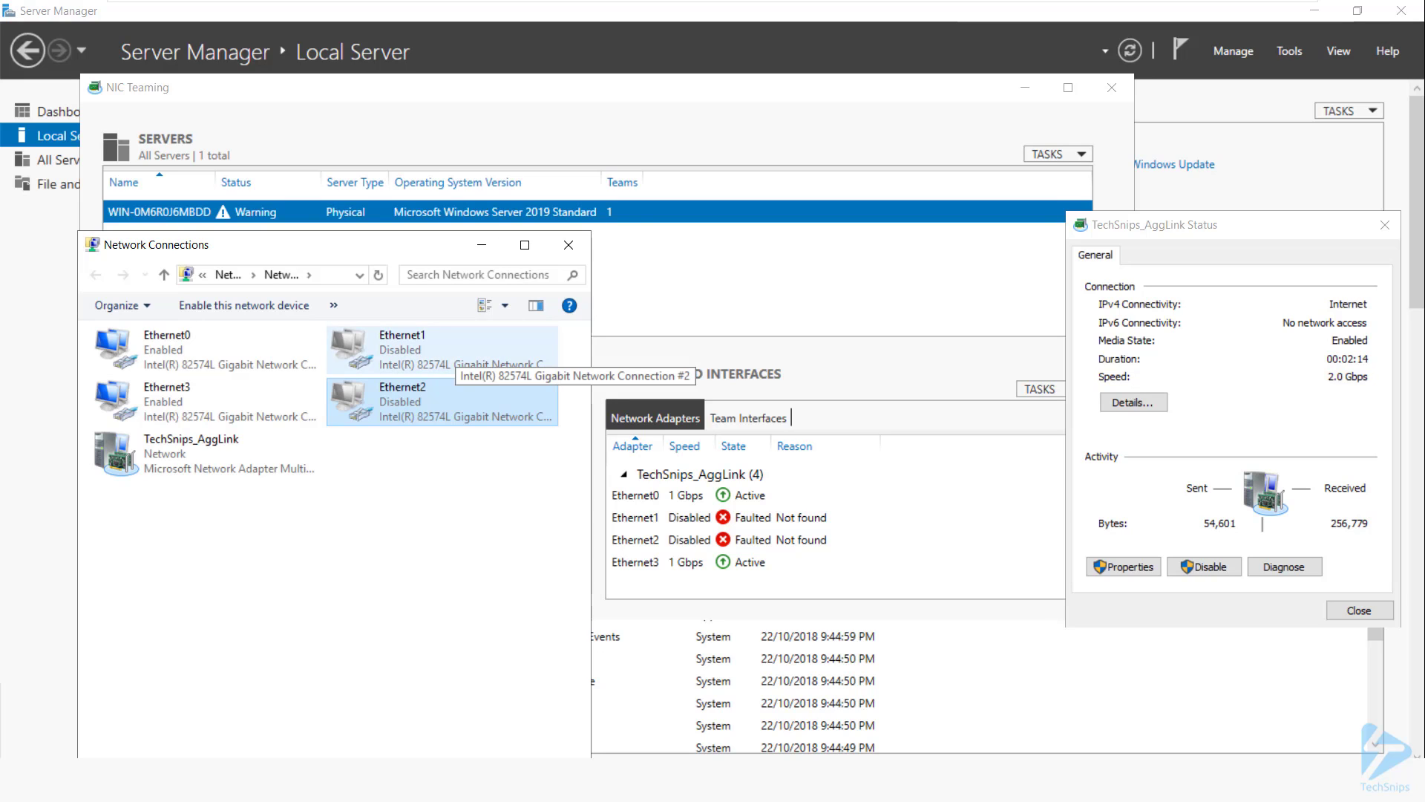
left_click(167, 401, "ctrl")
left_click(489, 347)
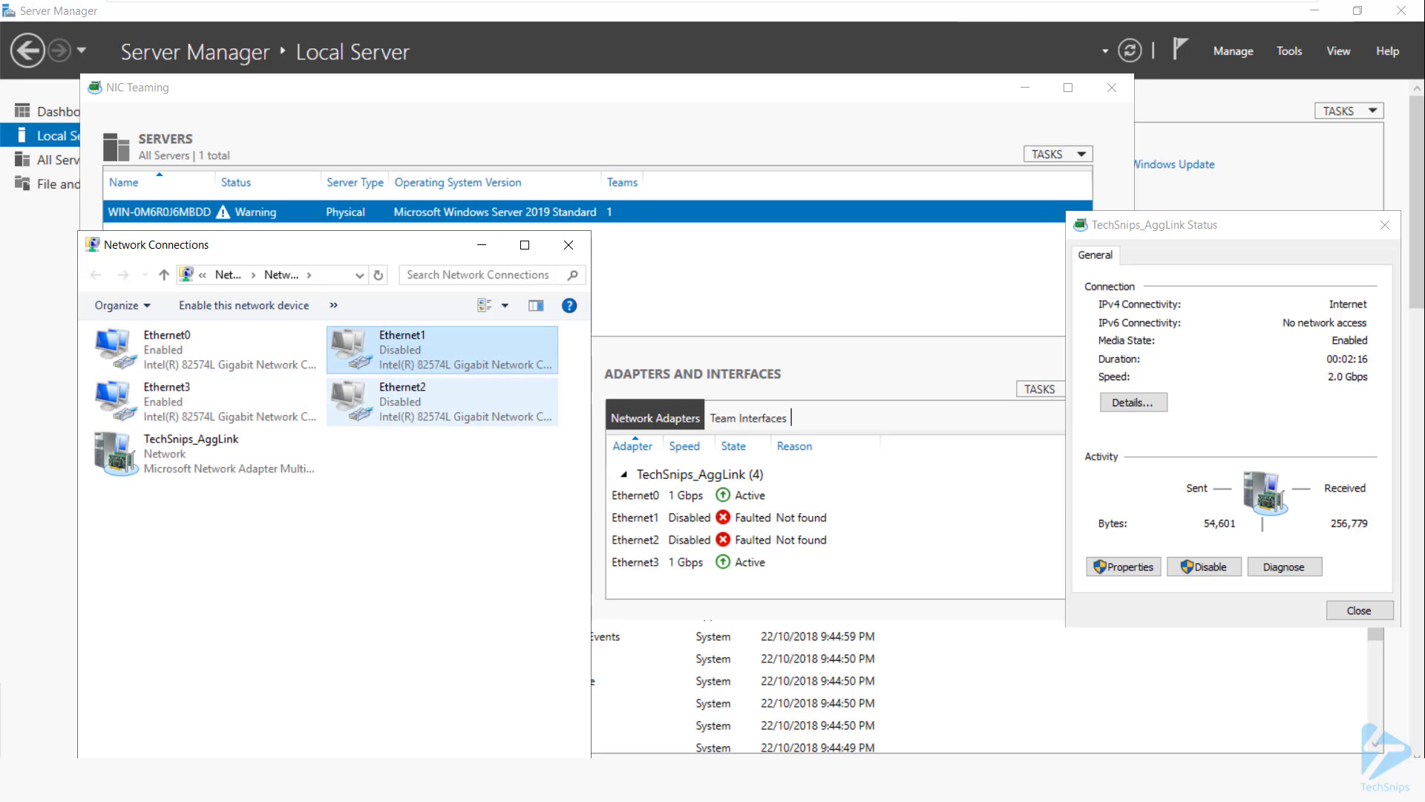
- Enable Ethernet1 and Ethernet2 again to restore the team's full membership
right_click(488, 347)
left_click(519, 368)
right_click(509, 401)
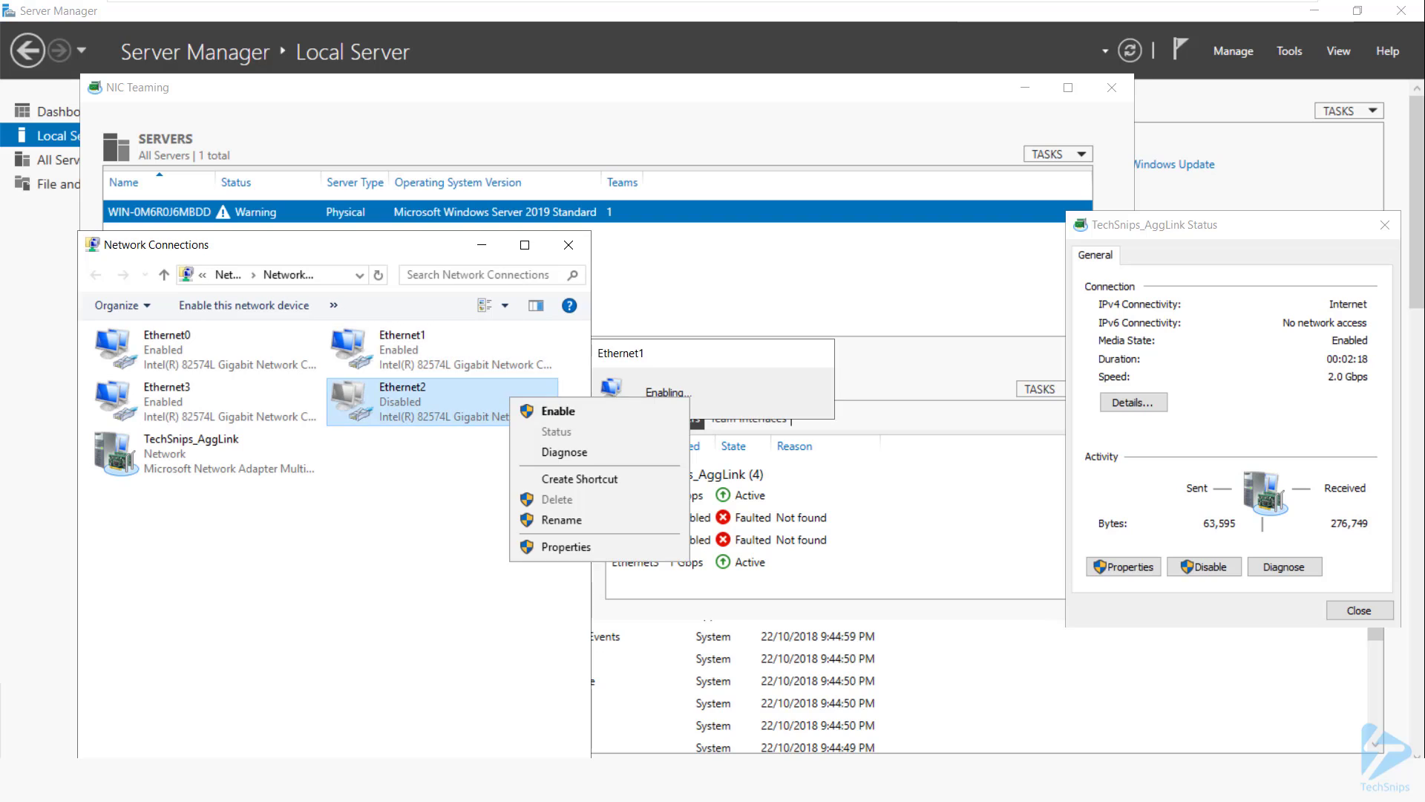
left_click(553, 410)
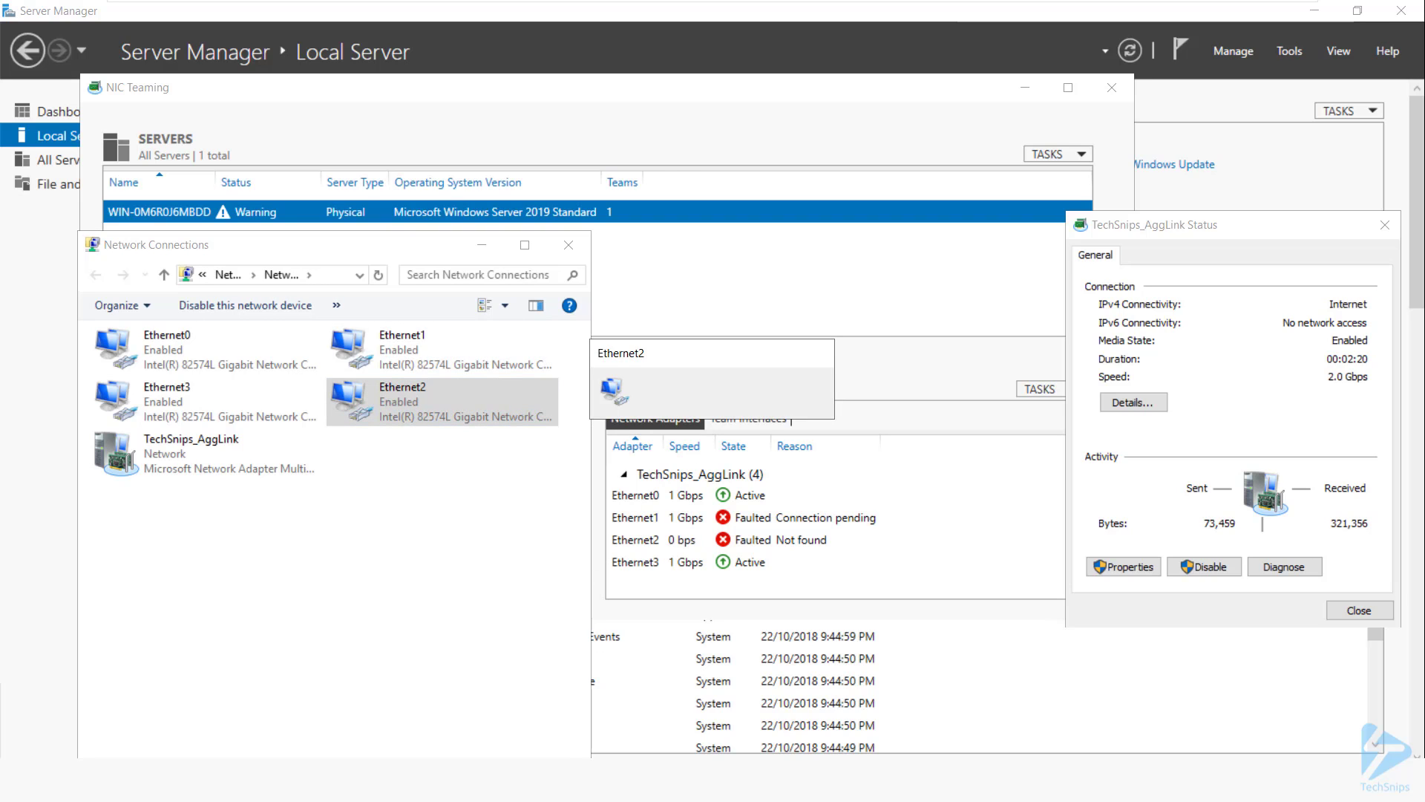